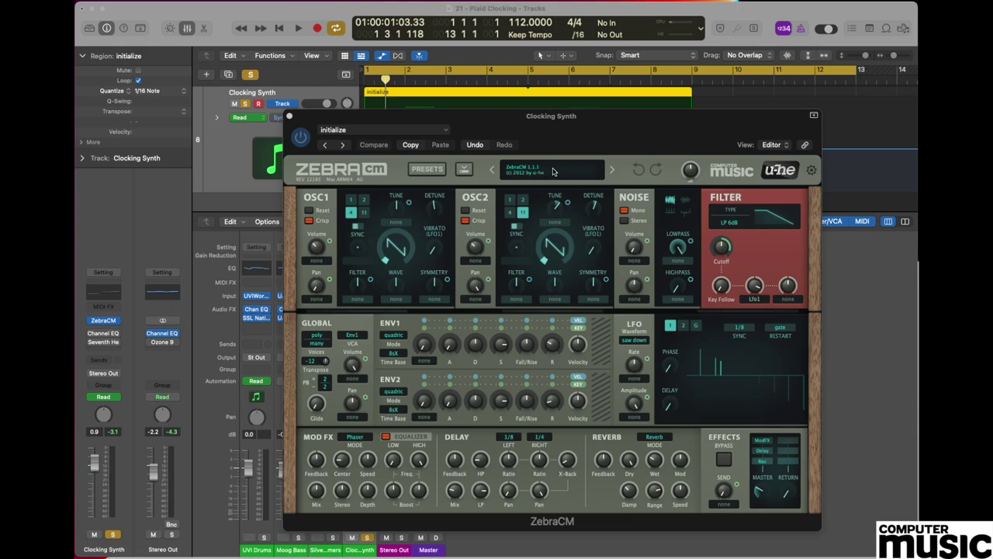
Load the init preset in ZebraCM and lower the Master level in the effects section
click(554, 171)
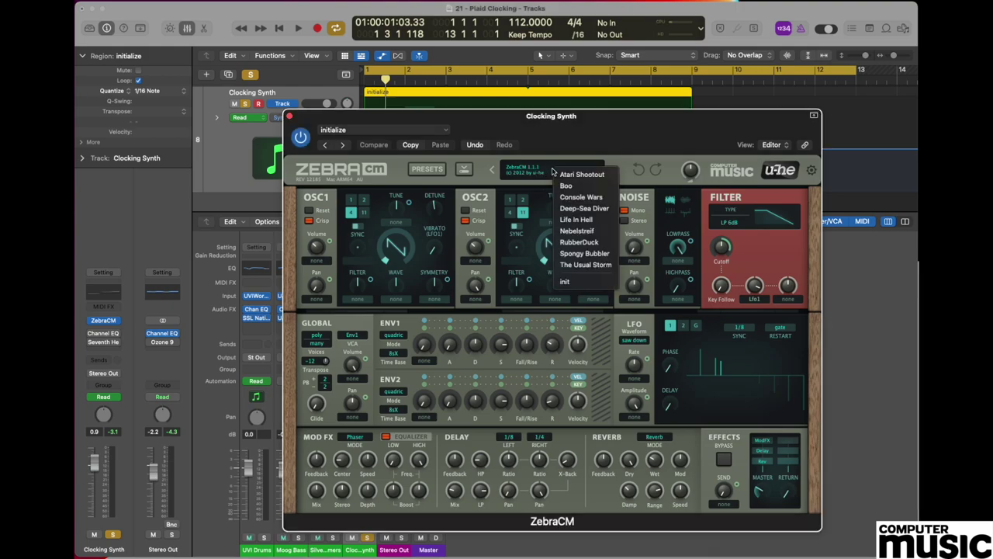
click(593, 282)
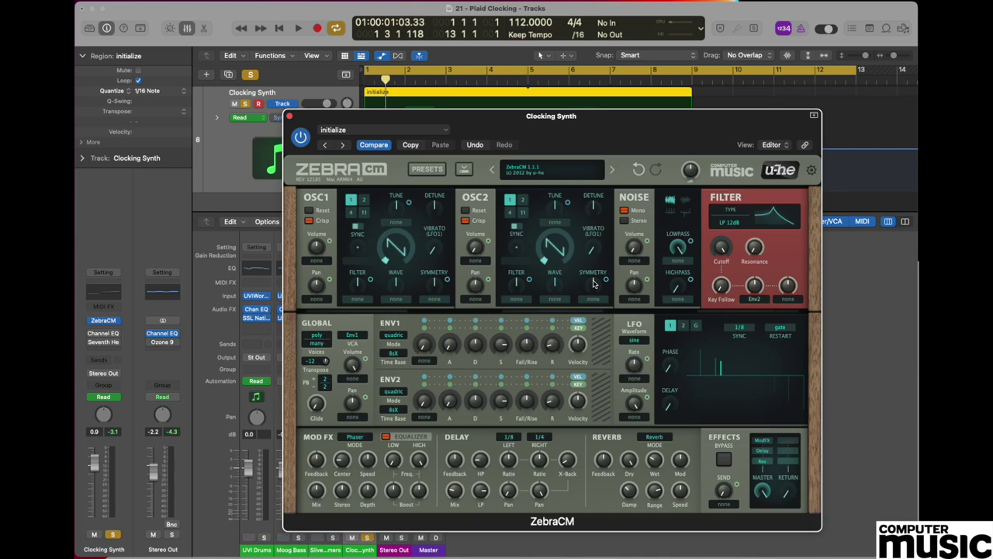
mouse_move(594, 282)
drag(763, 490, 763, 548)
Lower oscillator 1's volume slightly, switch its PolyWave mode to 4 and detune it slightly downwards
mouse_move(400, 241)
mouse_move(318, 243)
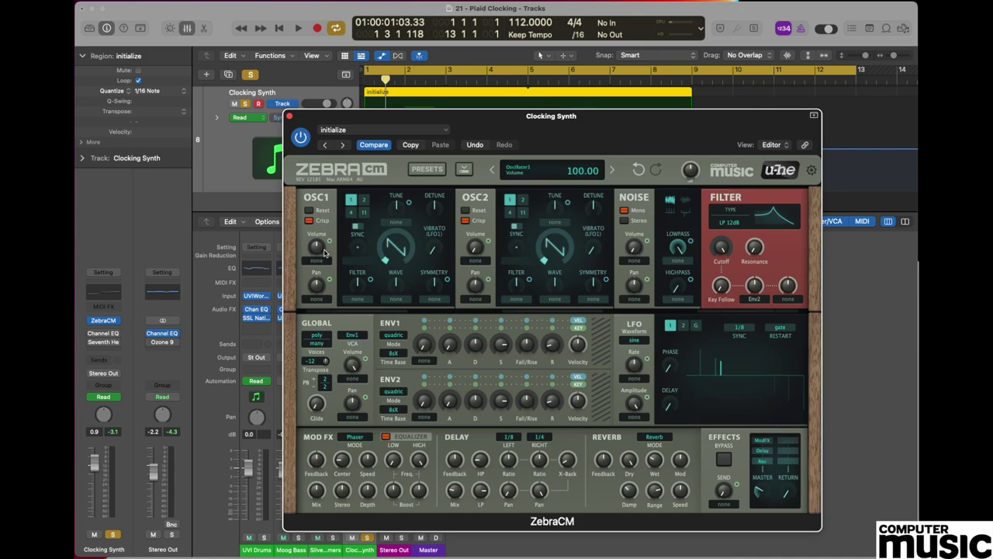
drag(319, 247, 317, 266)
click(351, 214)
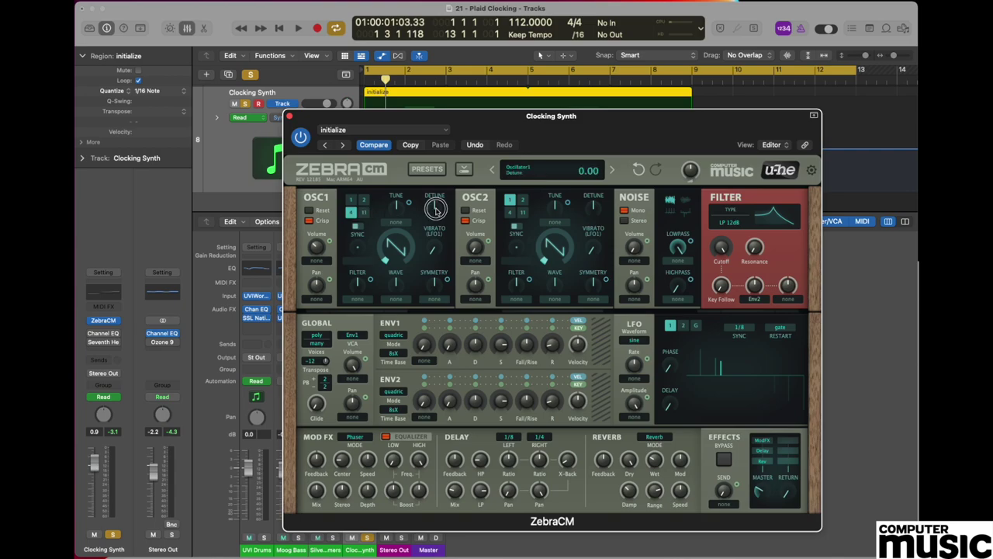
scroll(437, 210, down, 3)
Raise oscillator 2's volume, switch its PolyWave mode to 11 and detune it slightly upwards
drag(476, 252, 478, 201)
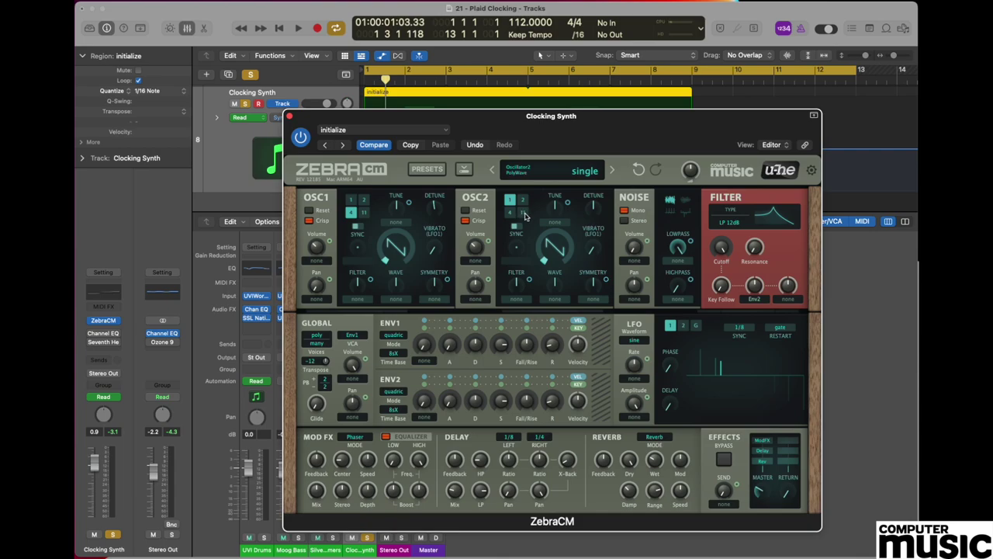
click(524, 213)
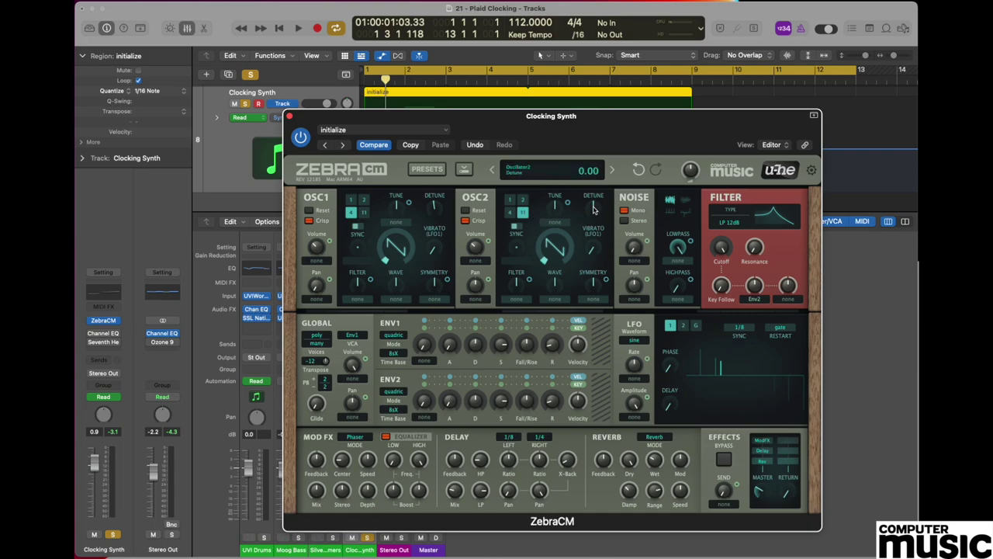
drag(594, 209, 595, 199)
Pan oscillator 2 to the right and raise its Tune, keeping its Waveform value at 1.00
drag(477, 288, 477, 190)
drag(559, 210, 561, 191)
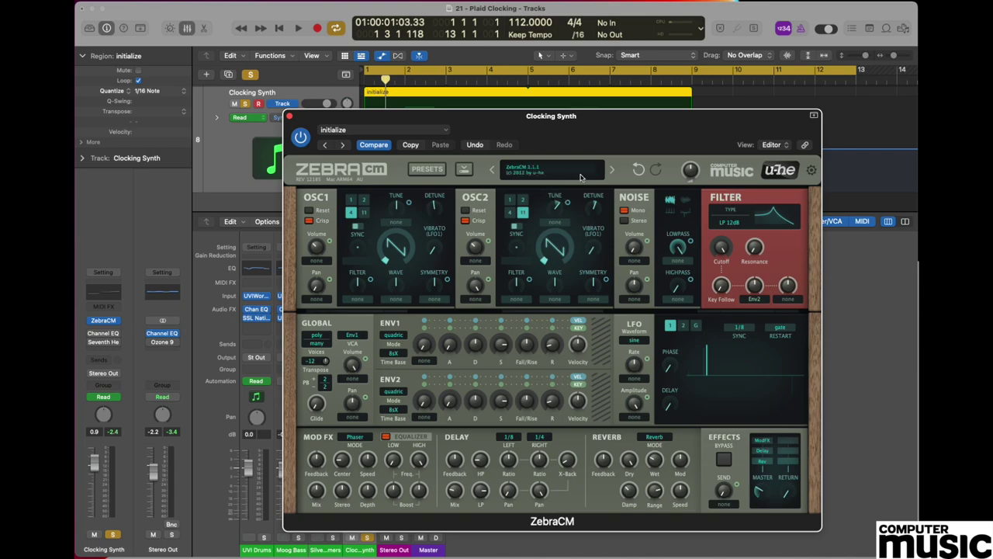
drag(552, 244, 554, 246)
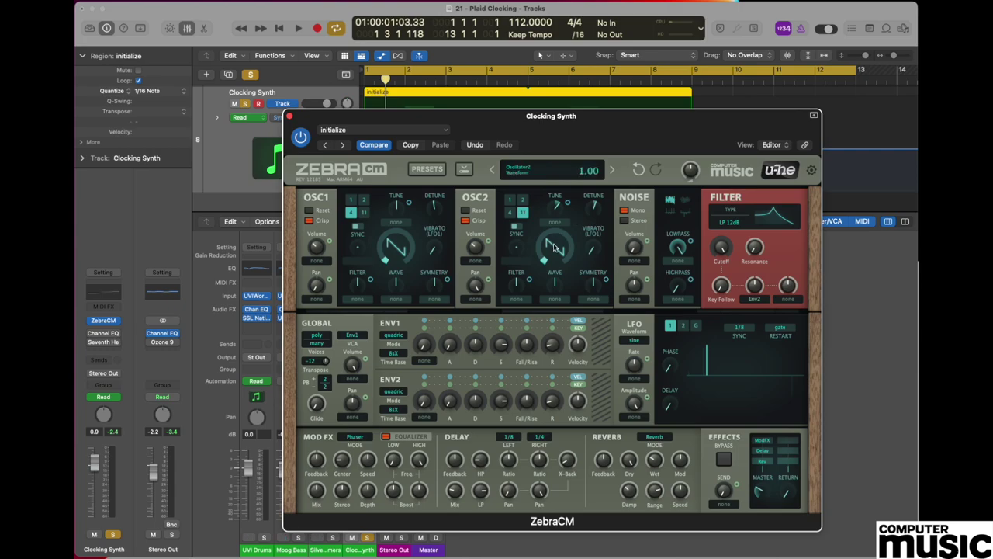
Set the filter type to LP 6dB and lower its Cutoff
click(733, 225)
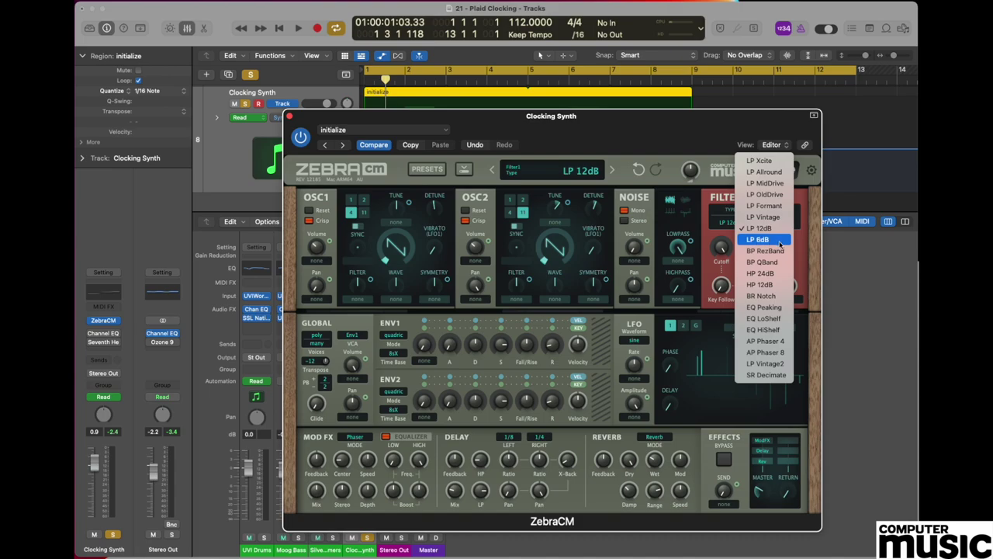
click(780, 242)
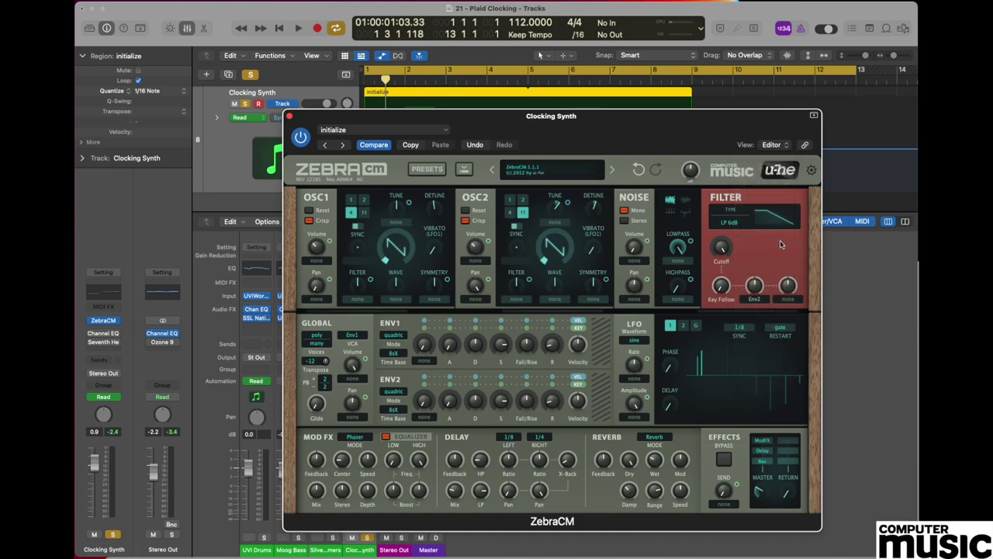
mouse_move(721, 247)
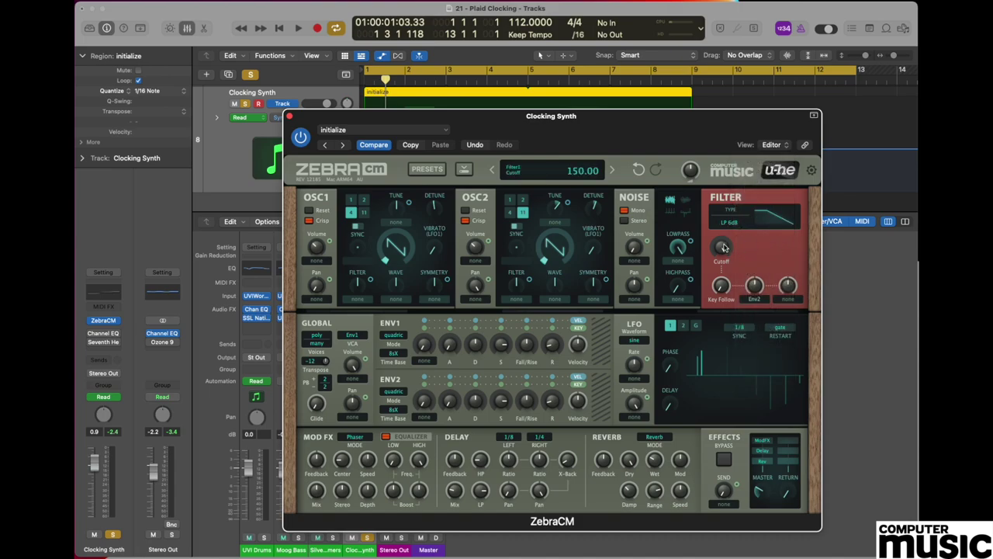
drag(724, 248, 722, 314)
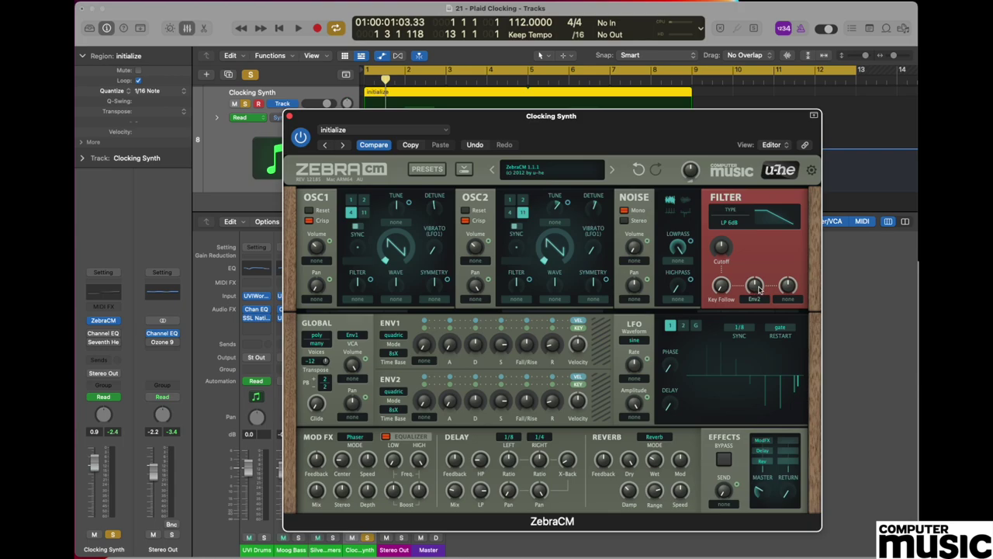
Assign Lfo1 as the filter's first cutoff modulation source and raise its modulation depth
mouse_move(755, 297)
click(762, 302)
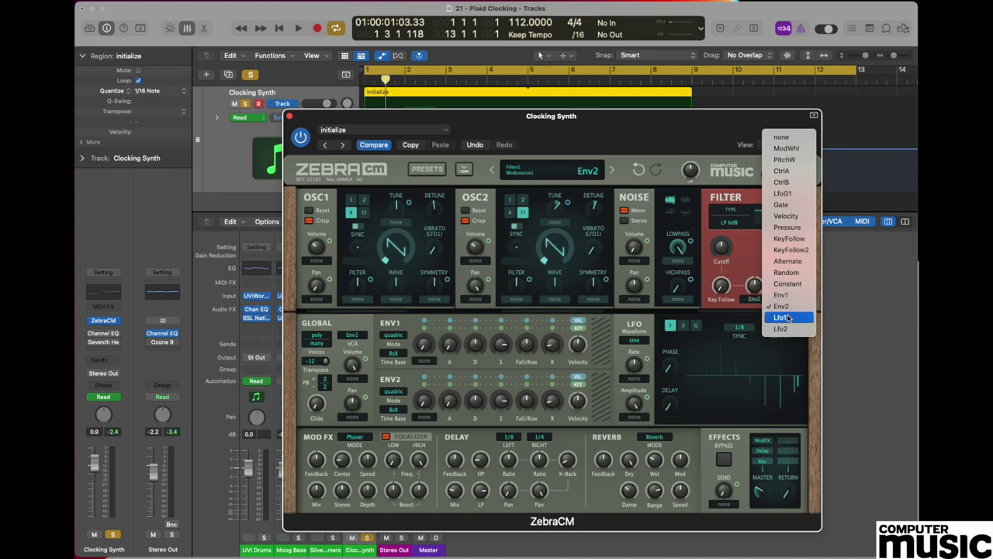
click(795, 318)
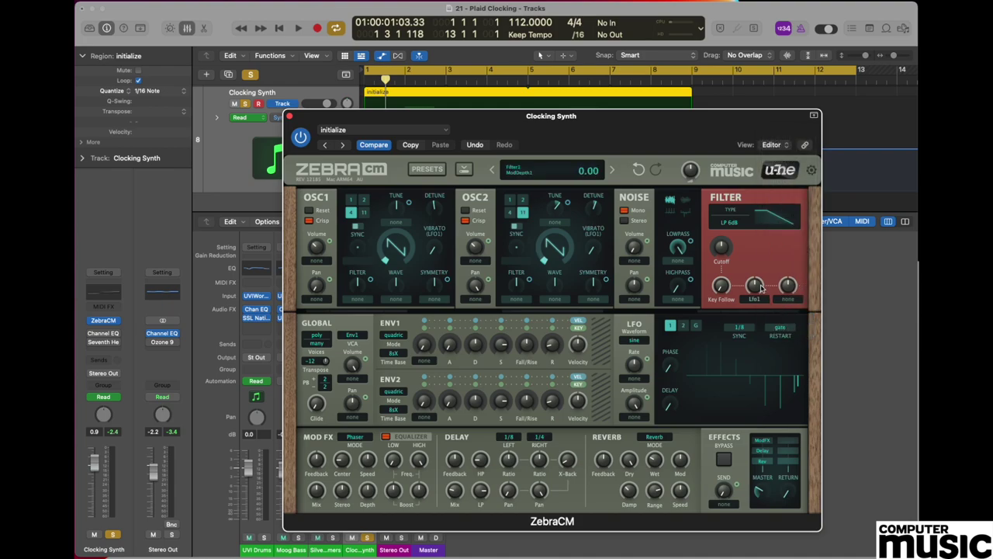
drag(763, 288, 761, 235)
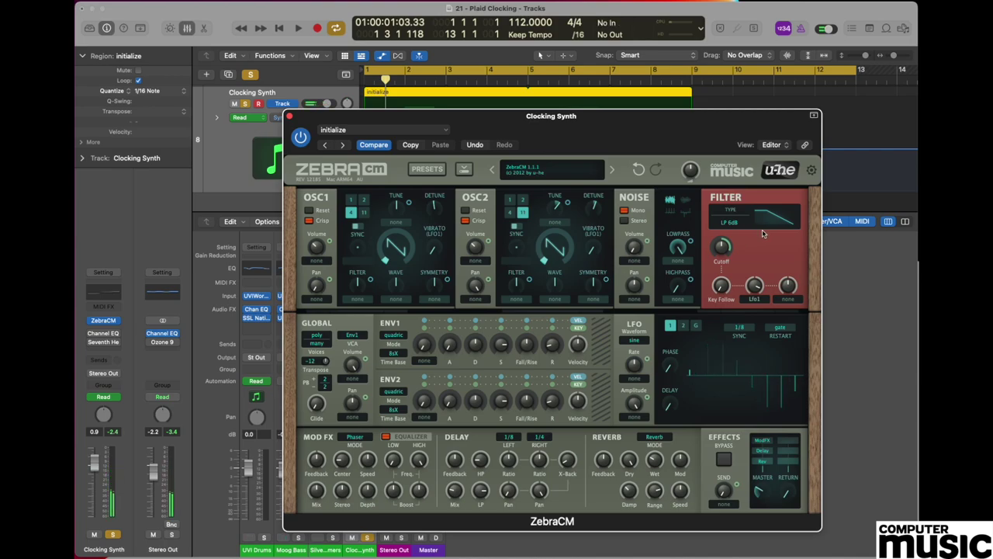
click(720, 295)
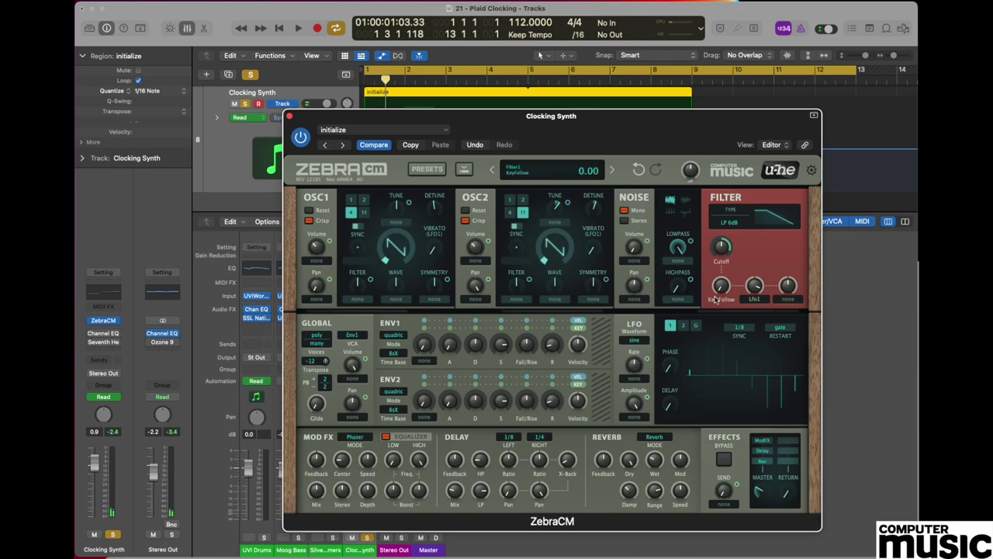
Set the LFO 1 waveform to saw down
click(639, 342)
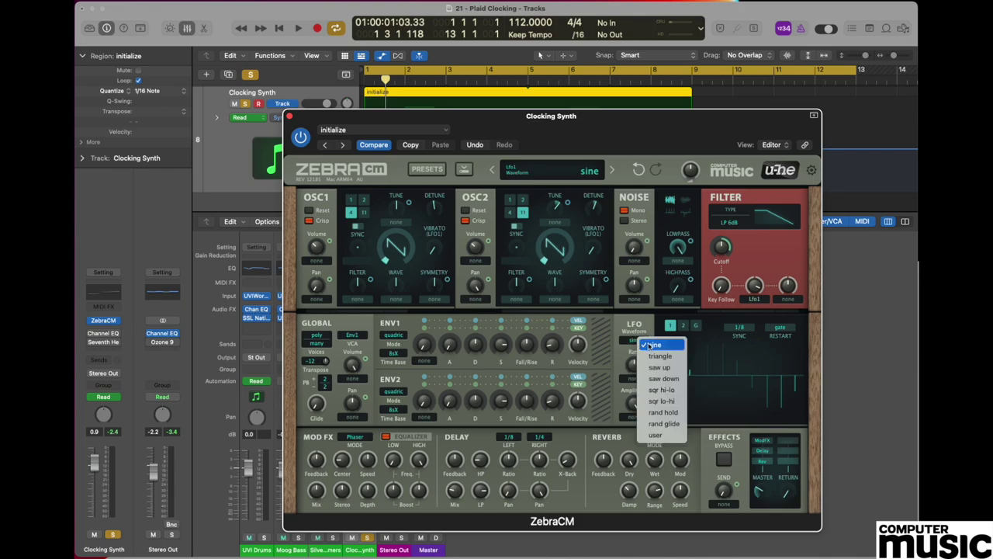
click(677, 379)
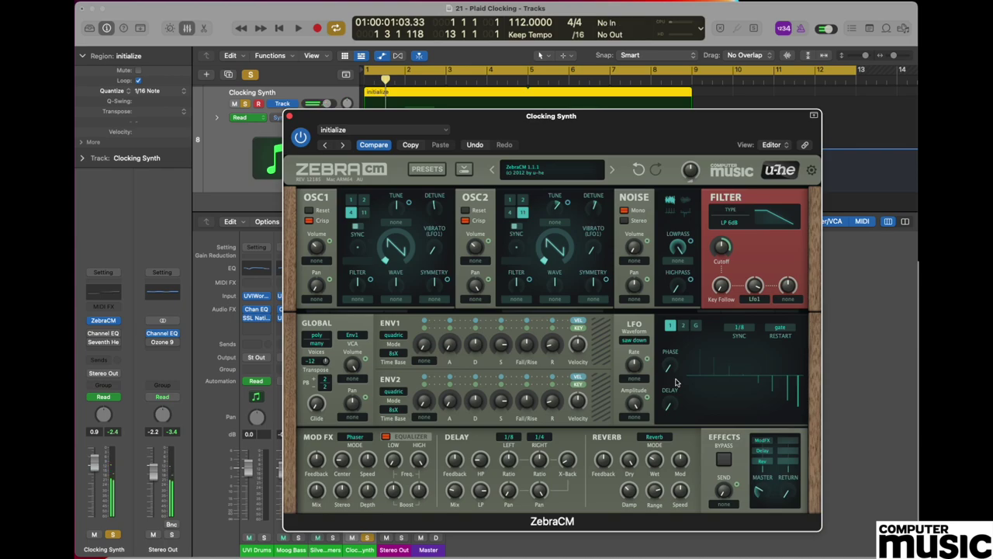
mouse_move(638, 366)
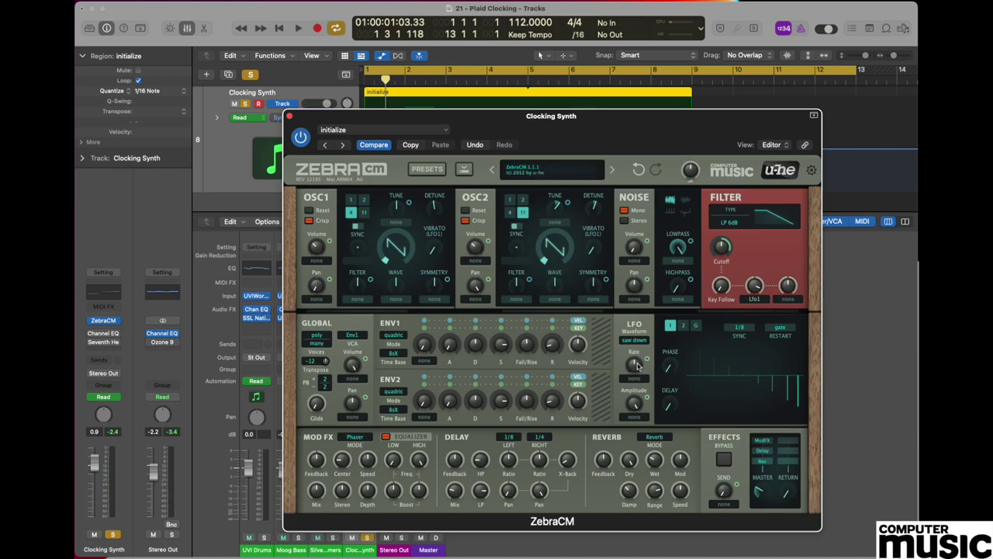
click(637, 367)
mouse_move(741, 330)
Check Env1's attack, decay and sustain, and lengthen its release
click(451, 346)
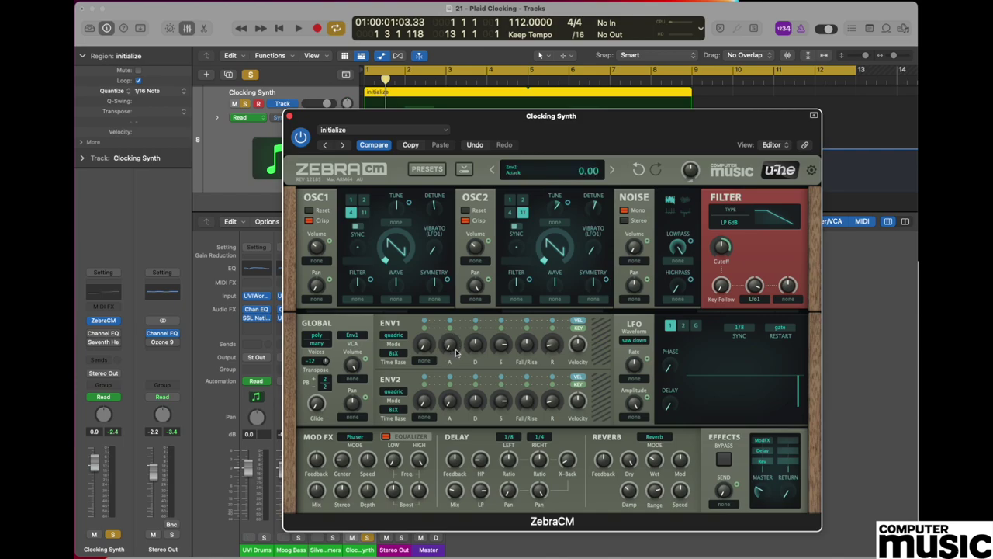
click(476, 344)
click(502, 346)
click(552, 346)
drag(552, 348, 558, 328)
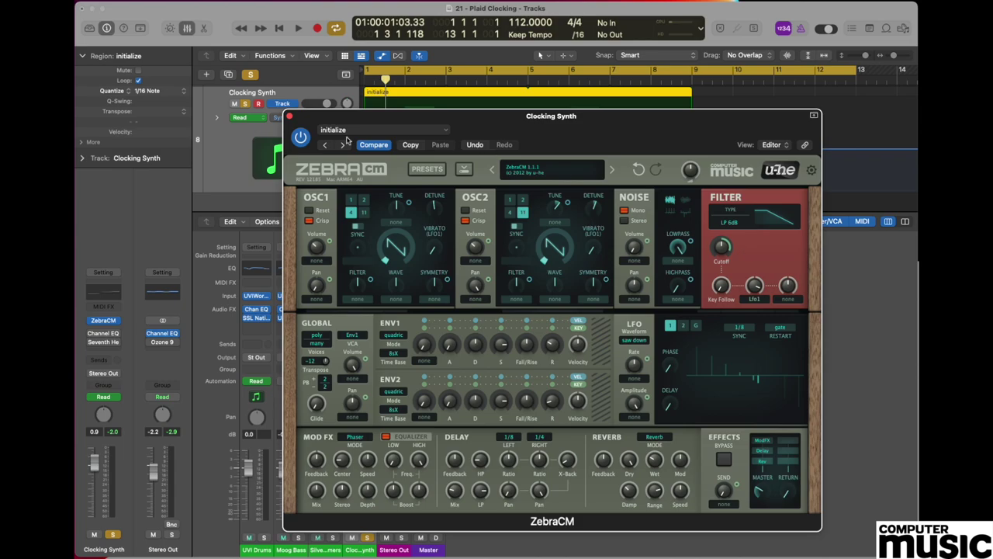
Close the ZebraCM window and check which synth parameters are automated on the Clocking Synth track
click(291, 117)
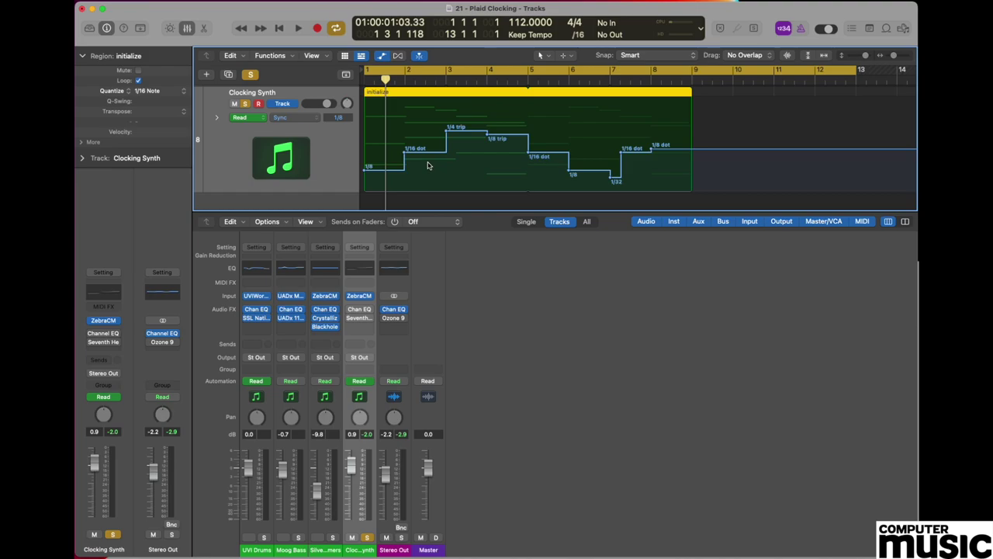
click(312, 118)
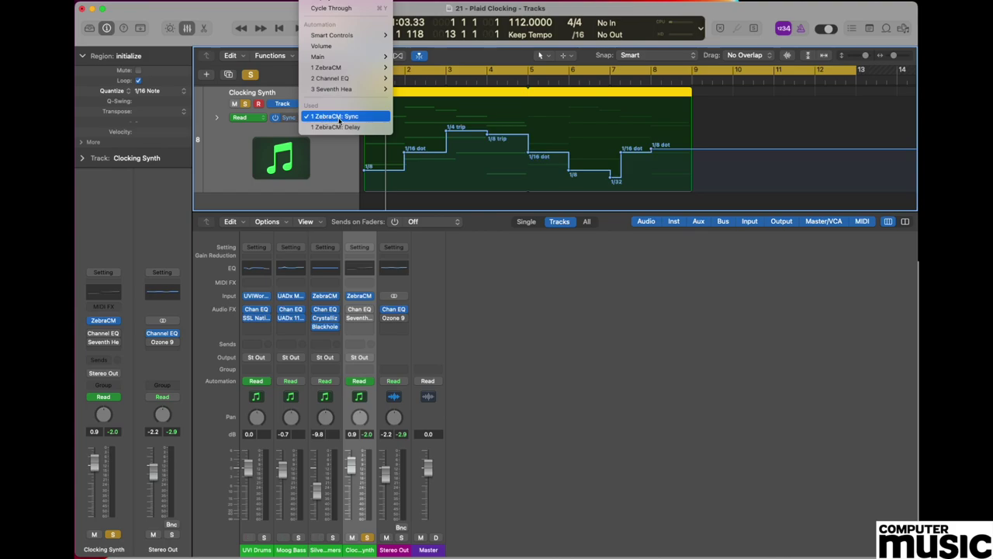
click(336, 150)
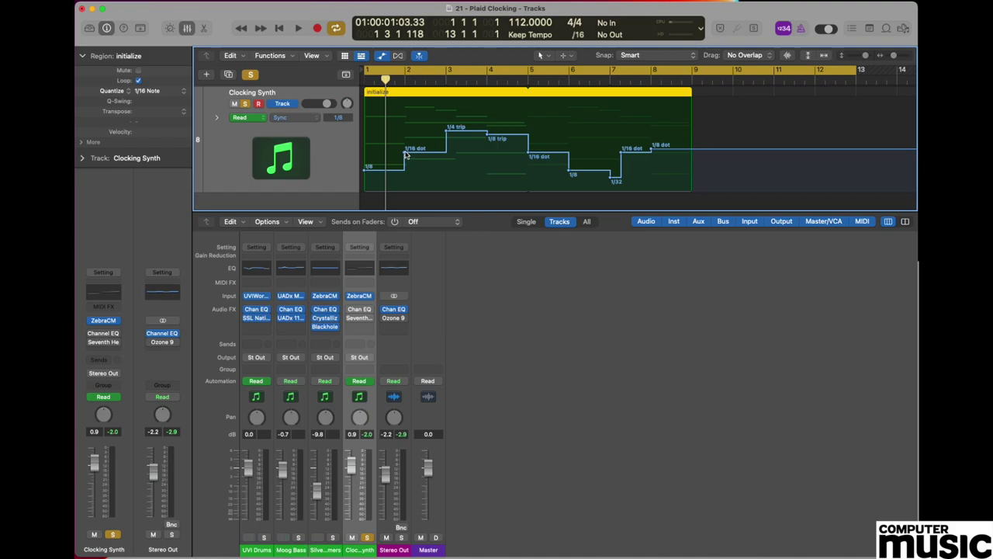
Play the Clocking Synth track from the start of the project to hear the first Sync automation changes, stopping during bar 3
key(Return)
key(space)
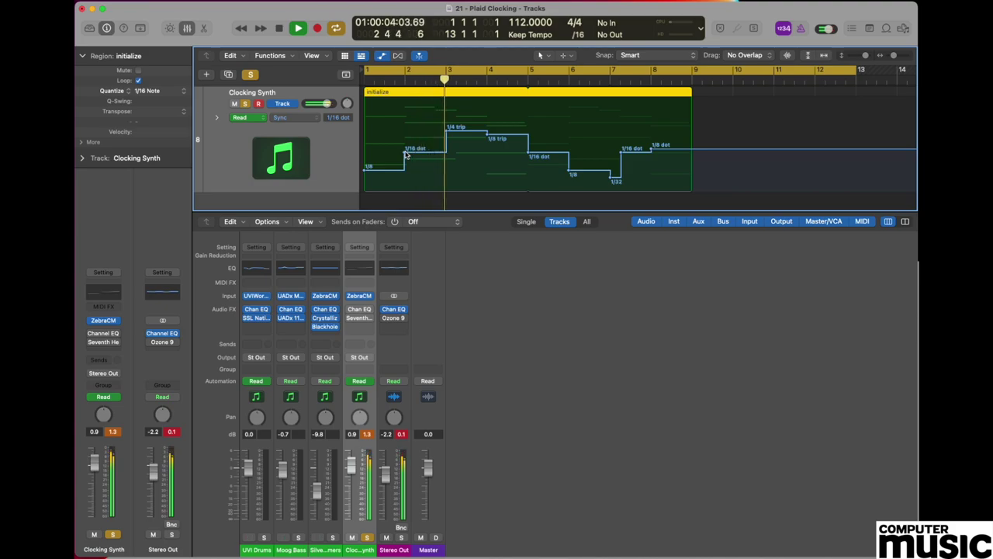
key(space)
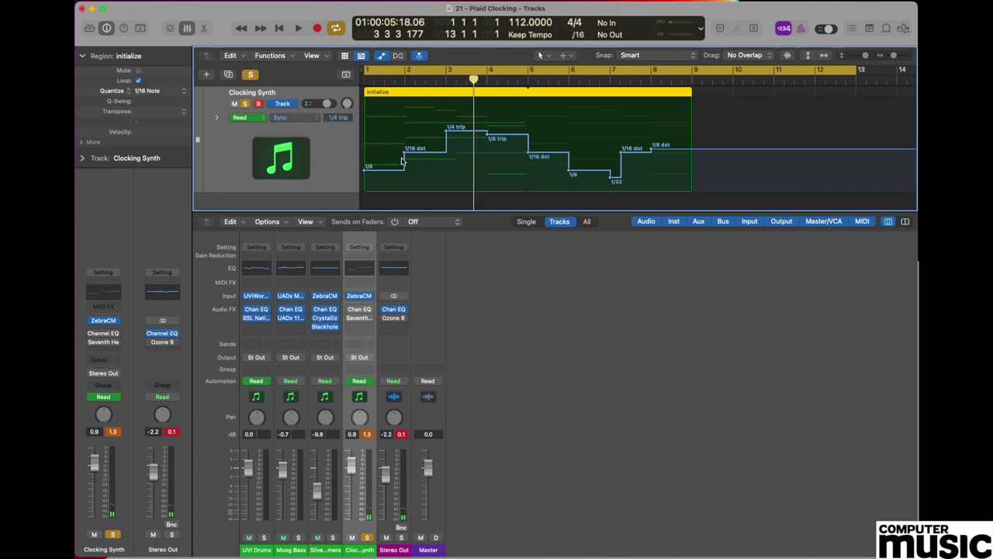
Select the 1/8 trip Sync automation point and audition the rest of the sequence, stopping playback in bar 8
click(488, 136)
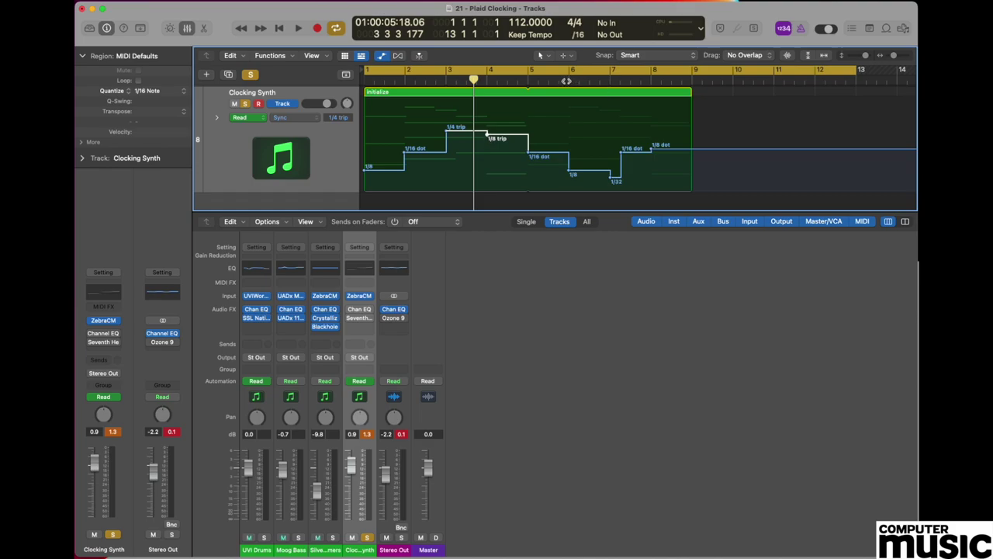
double_click(520, 80)
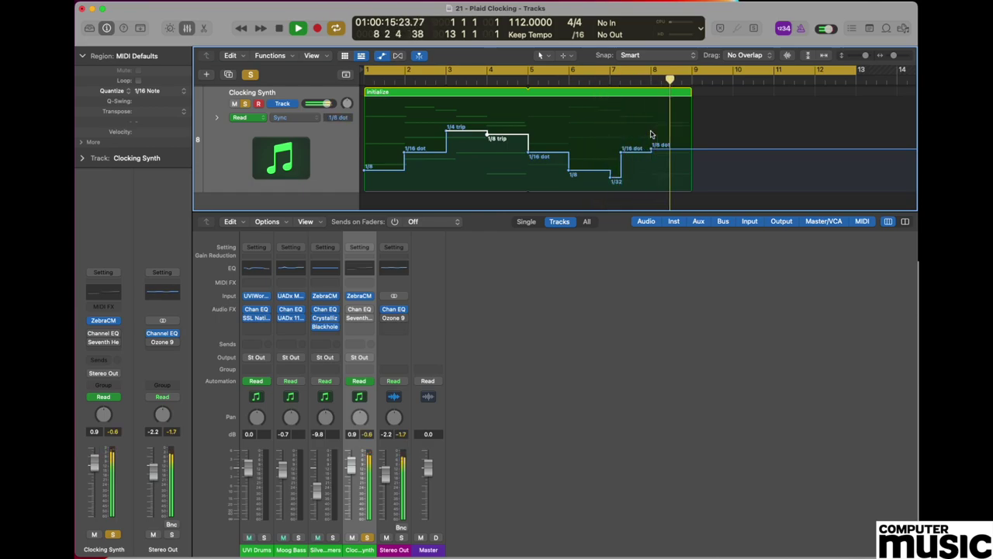
key(space)
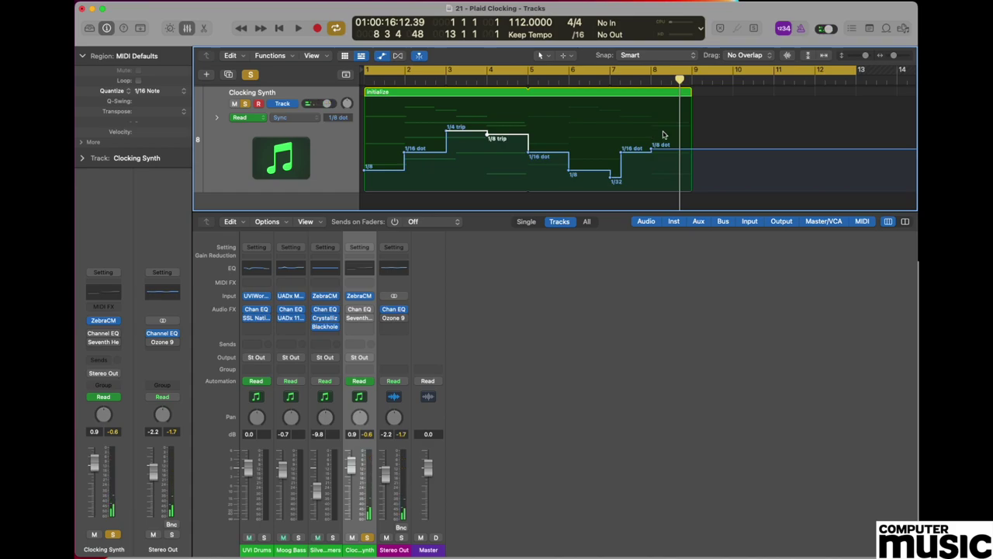